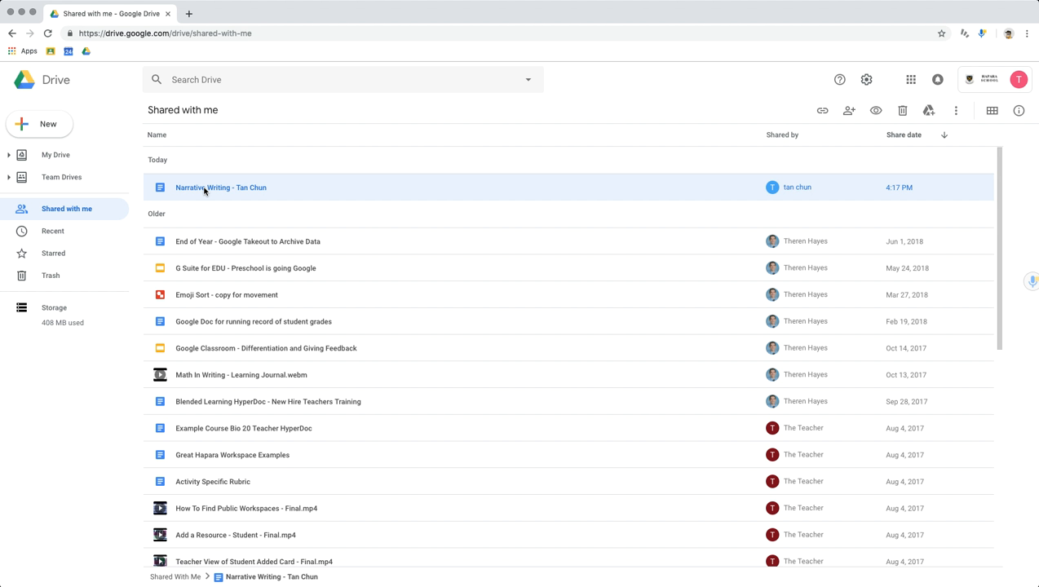
Open the shared Narrative Writing document and inspect the first-line indent suggestion on its opening paragraph.
double_click(205, 190)
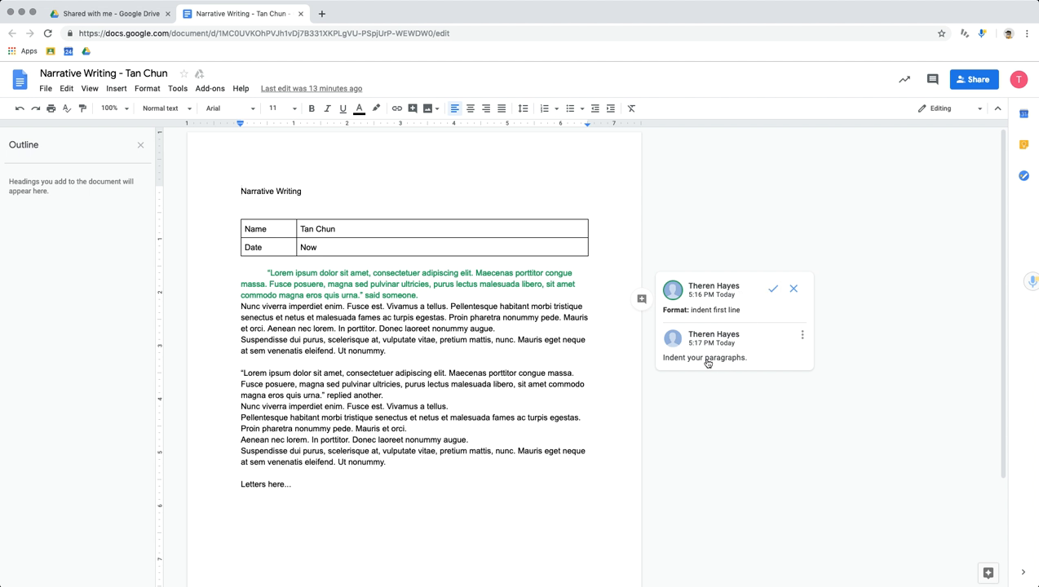
click(793, 291)
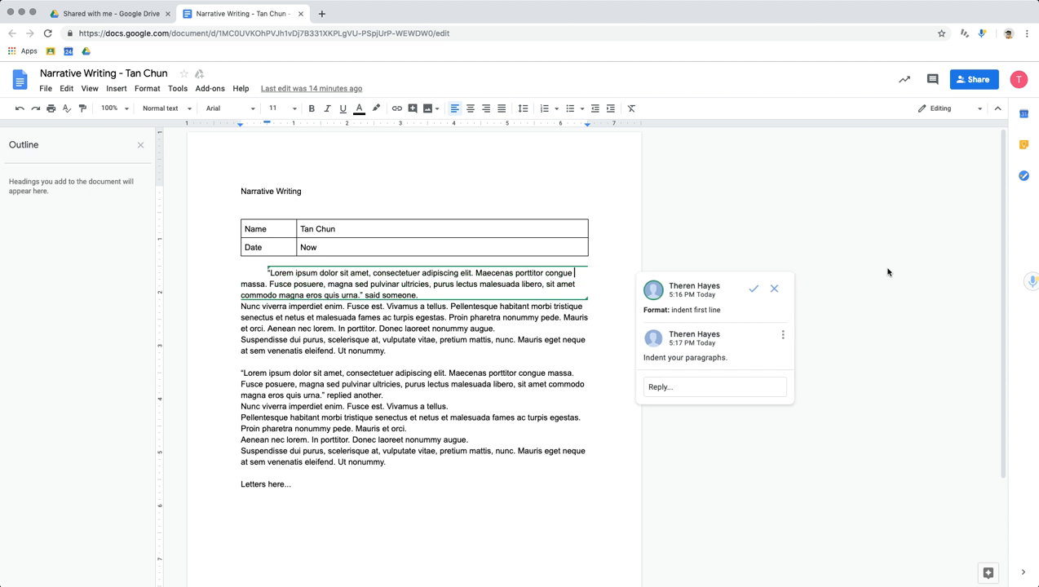
click(745, 218)
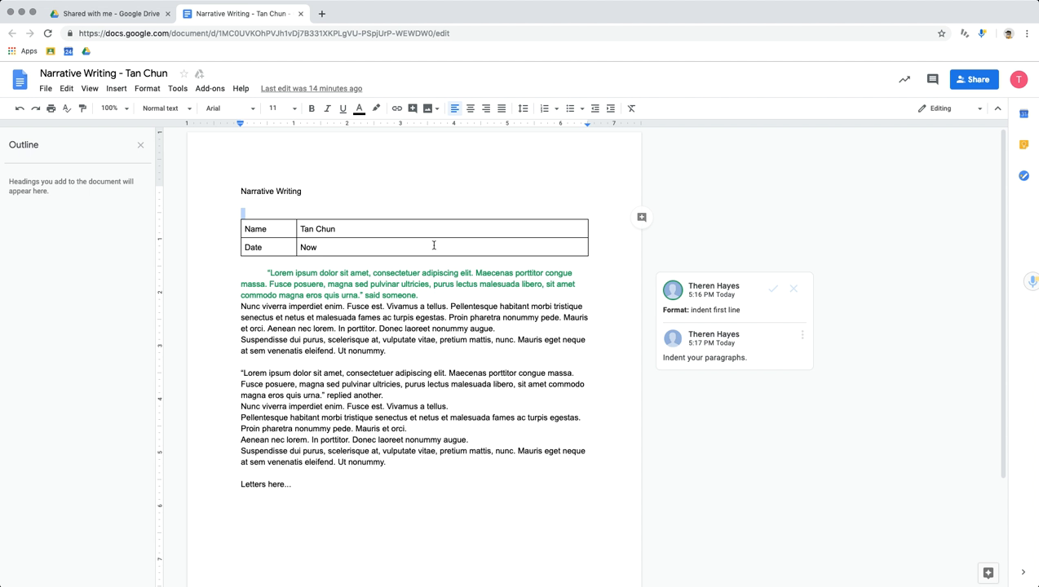
Switch the document to Suggesting mode and suggest deleting "Nunc viverra imperdiet enim." below the opening quote.
click(941, 112)
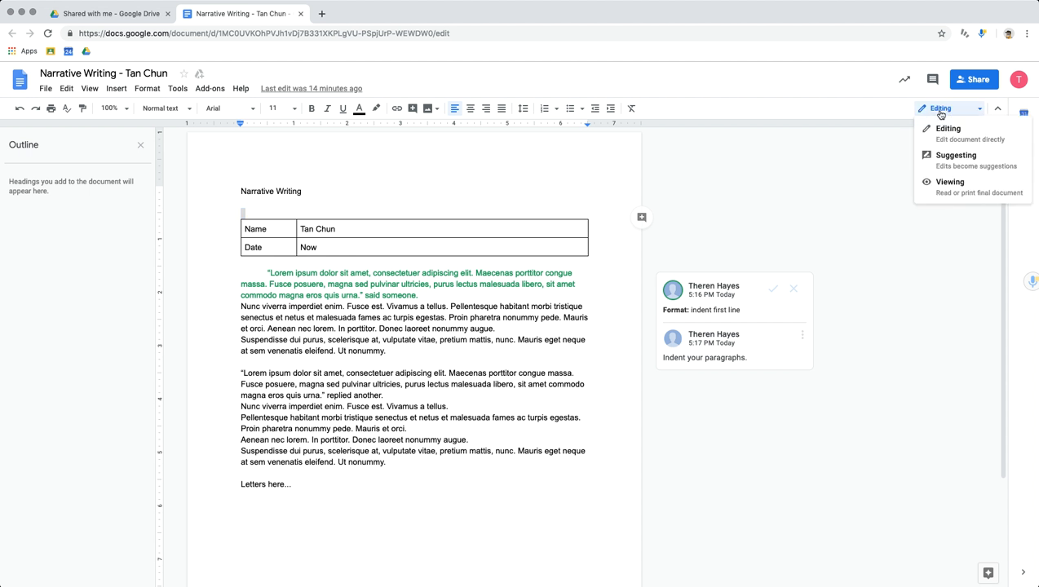
click(947, 161)
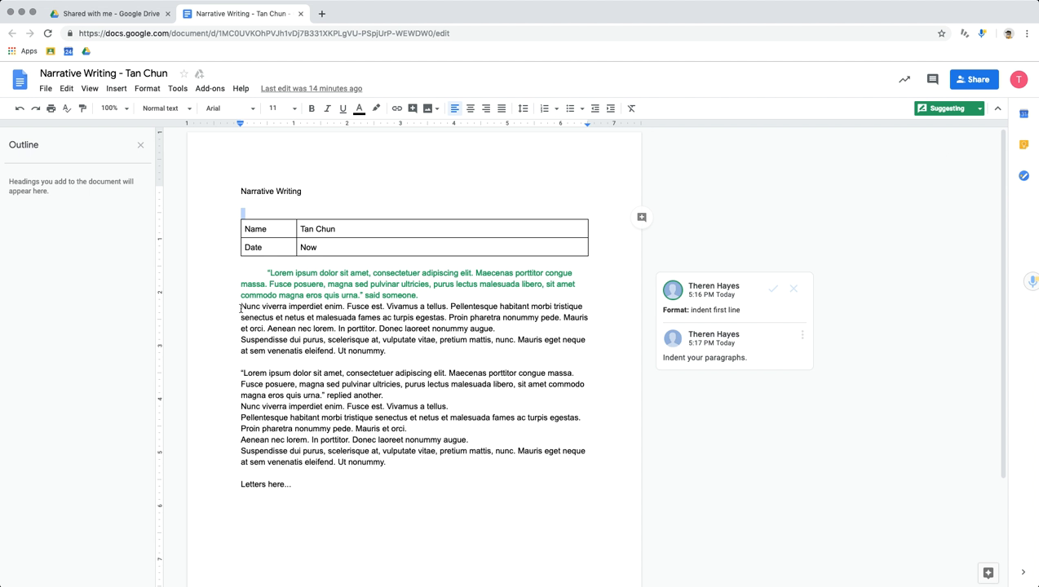
drag(241, 308, 344, 306)
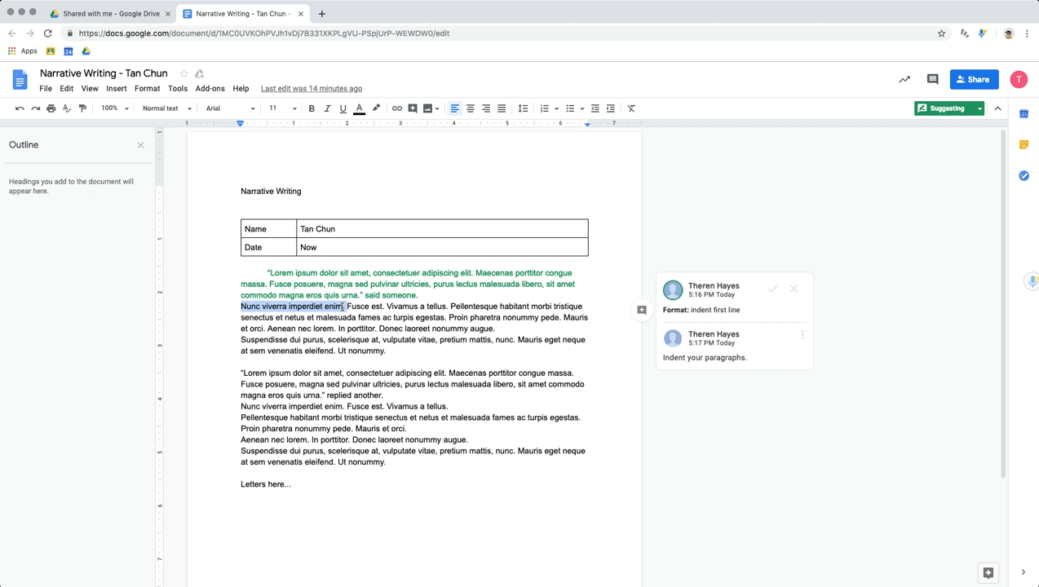
key(BackSpace)
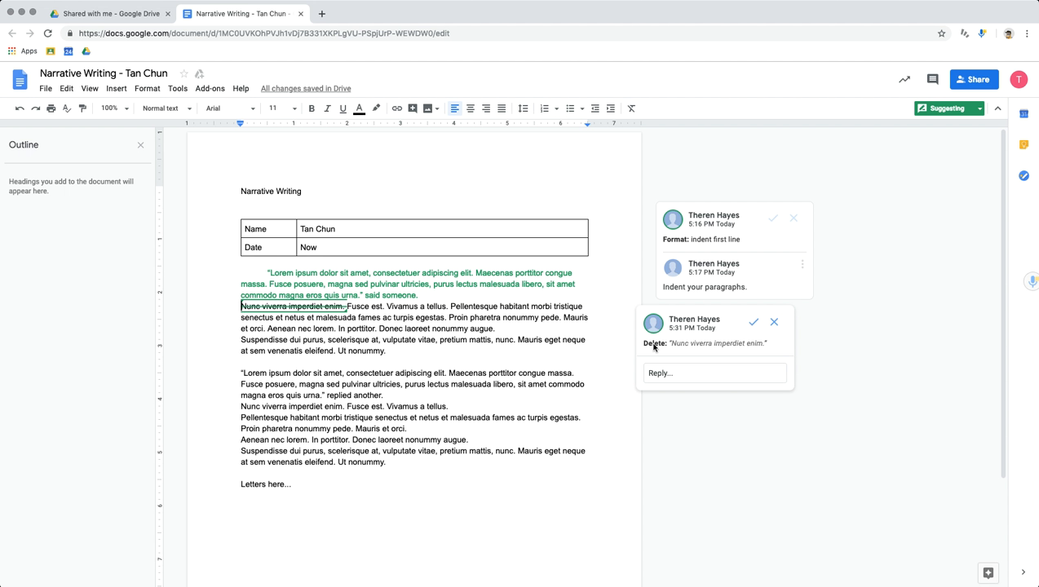
Post the reply "Don't use this language." on the deletion suggestion.
click(685, 374)
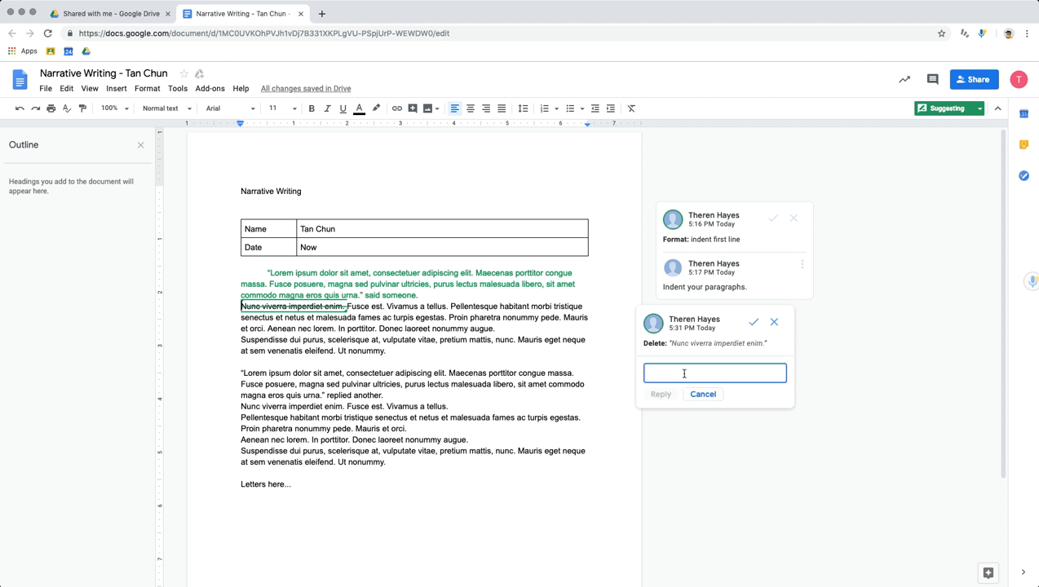
text(Don't use this language.)
key(super+Return)
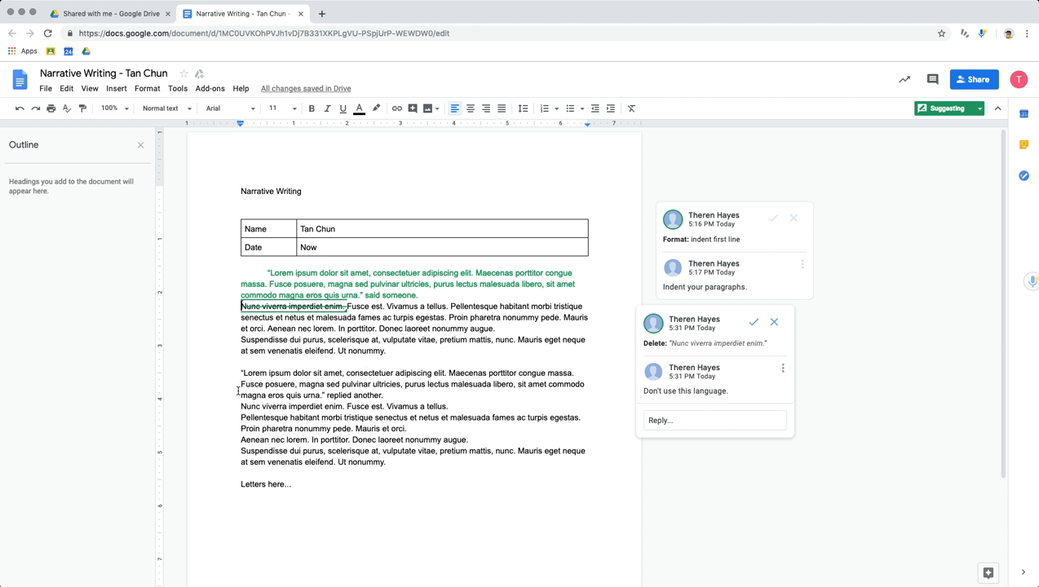
Suggest adding "Add some words here." before the second "Lorem ipsum" quote.
click(240, 372)
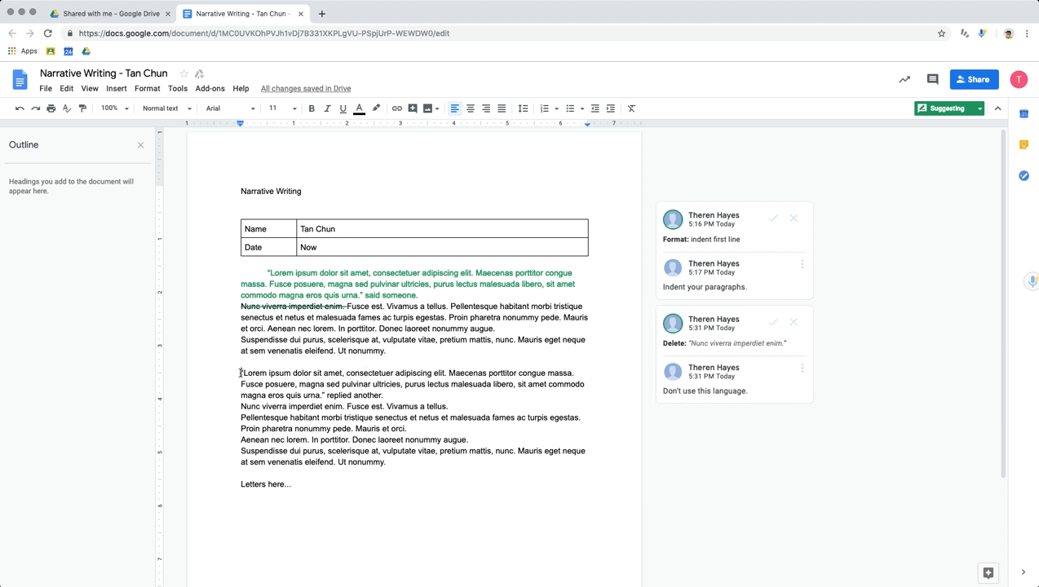
text(Add some )
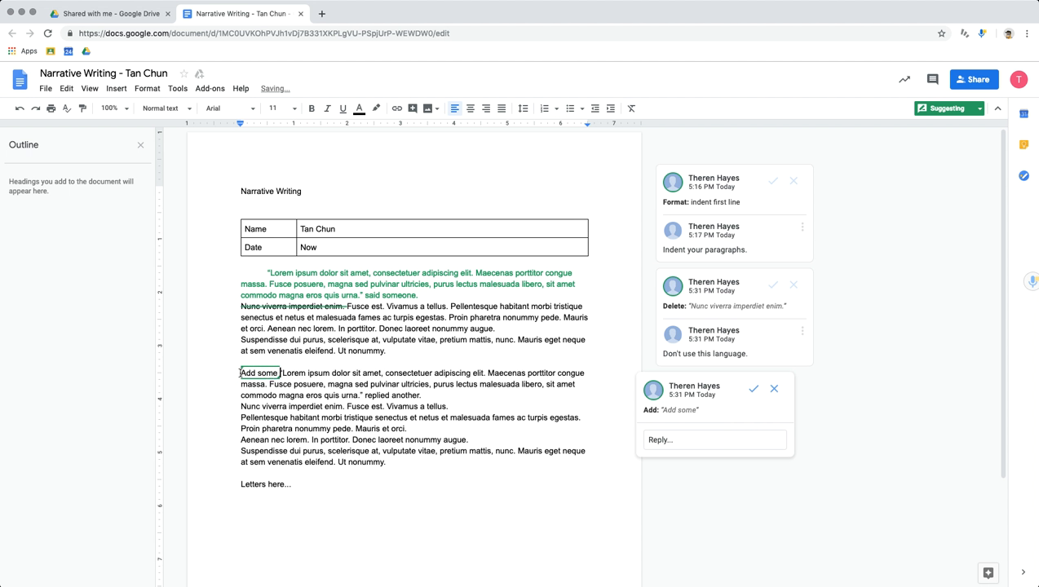
text(words her)
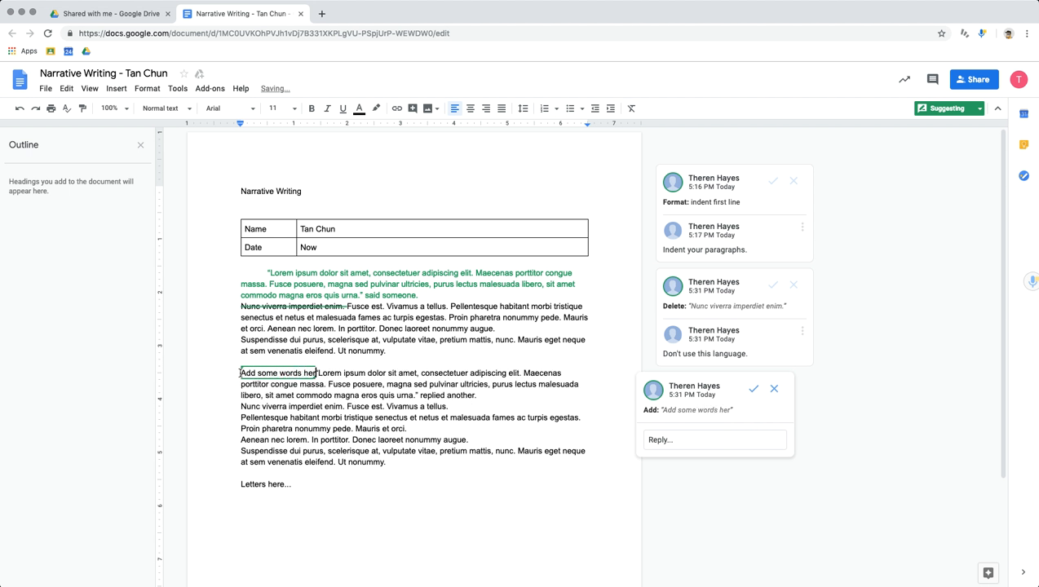
text(e.)
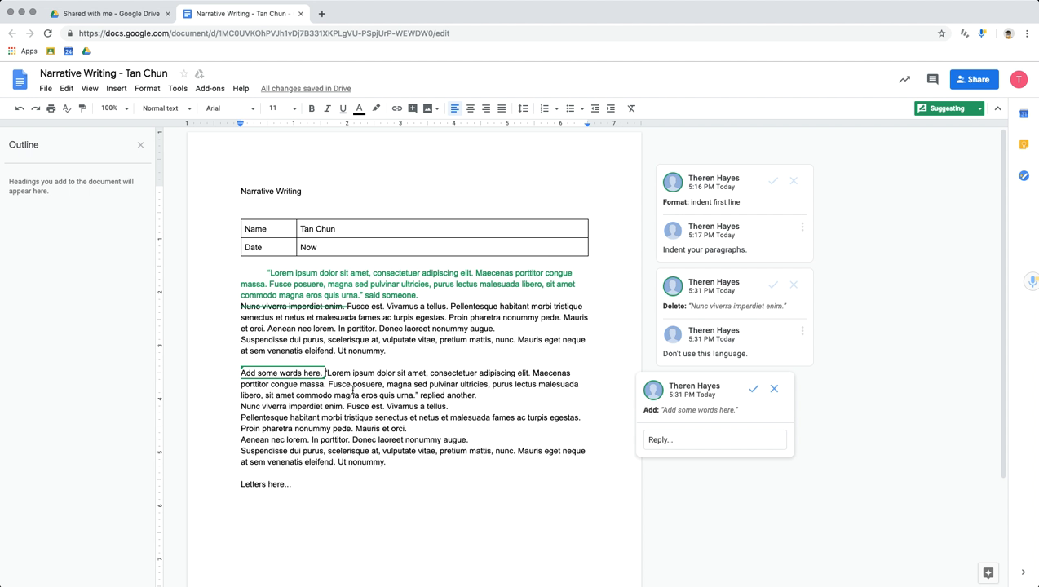
Post the reply "Think of our mini lesson on ..." on the added-words suggestion.
click(669, 438)
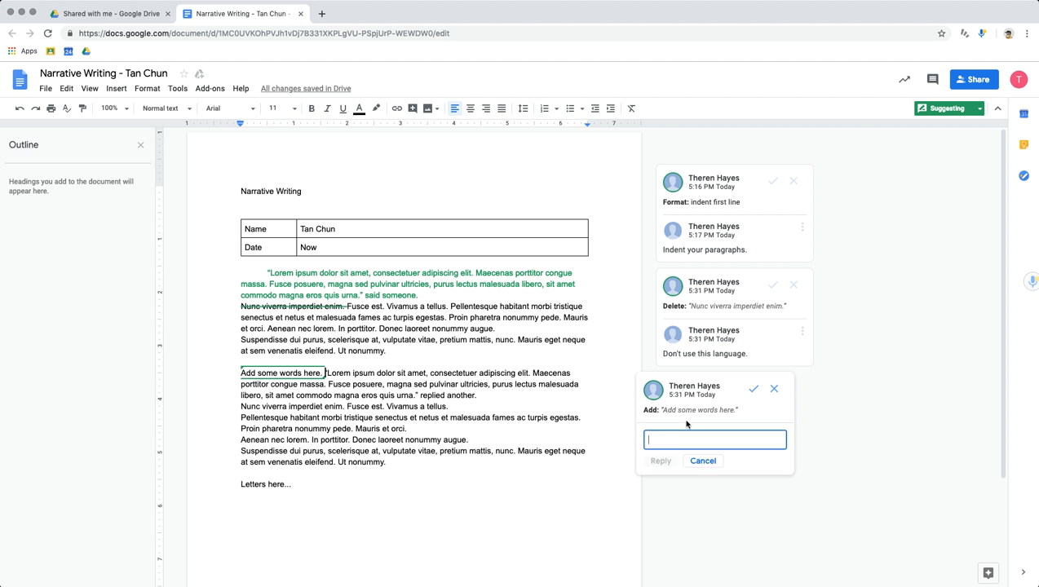
text(Think of our mini lesson on)
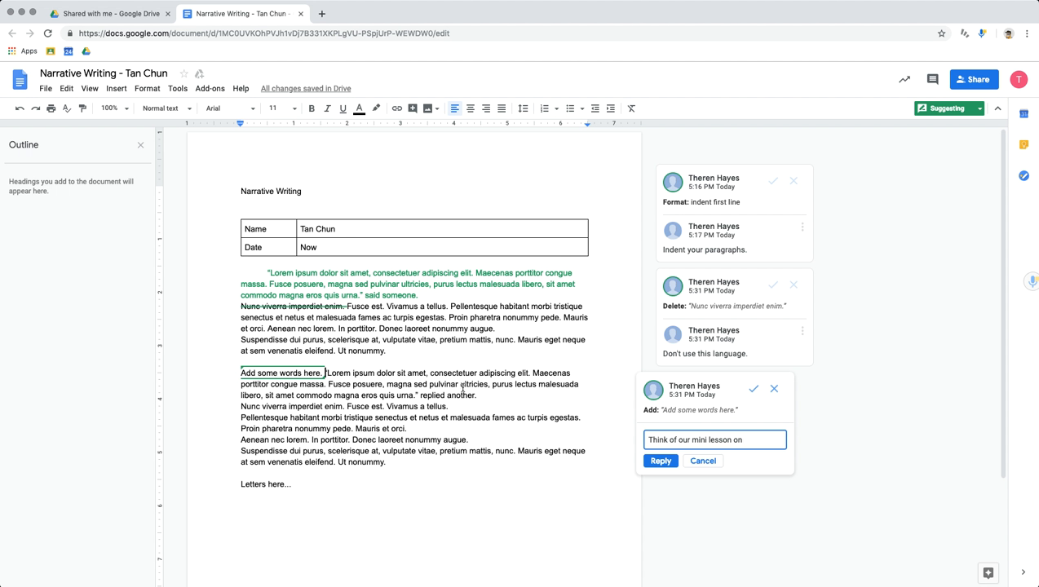
text(.)
click(660, 461)
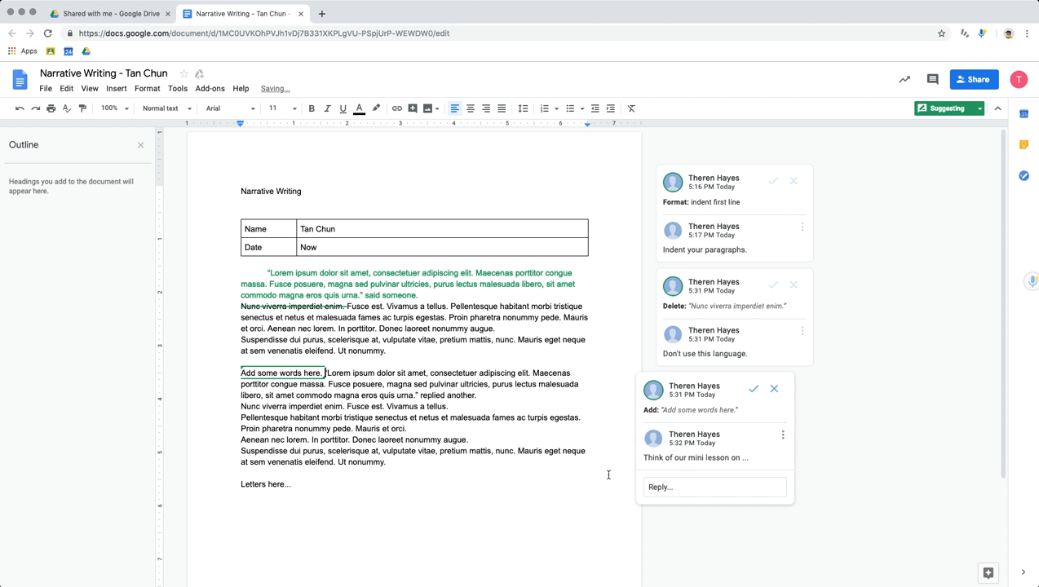
Review the indent and deletion suggestions, accepting the first-line indent and rejecting the deletion.
click(732, 193)
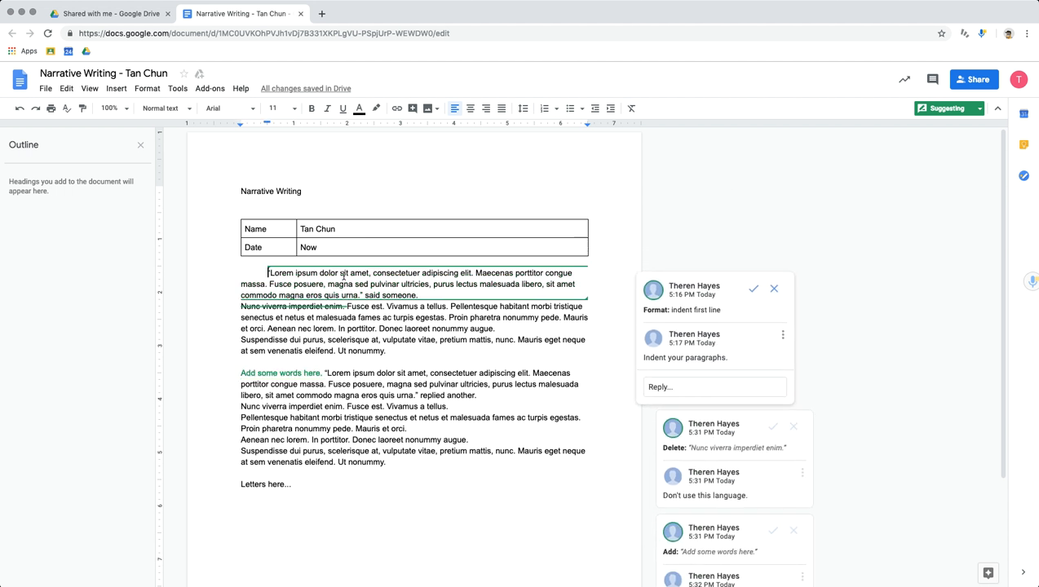
click(699, 448)
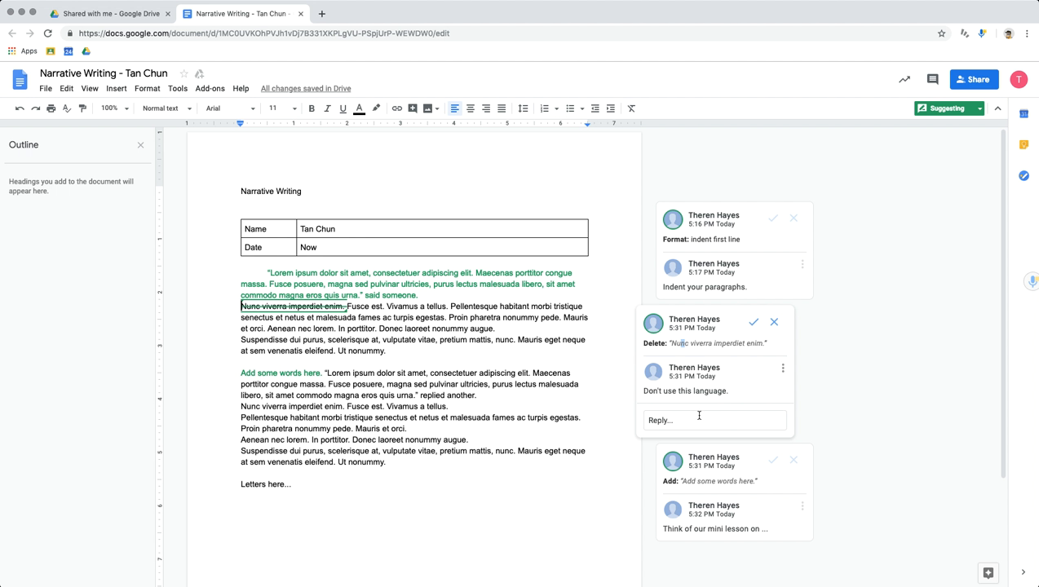
click(771, 220)
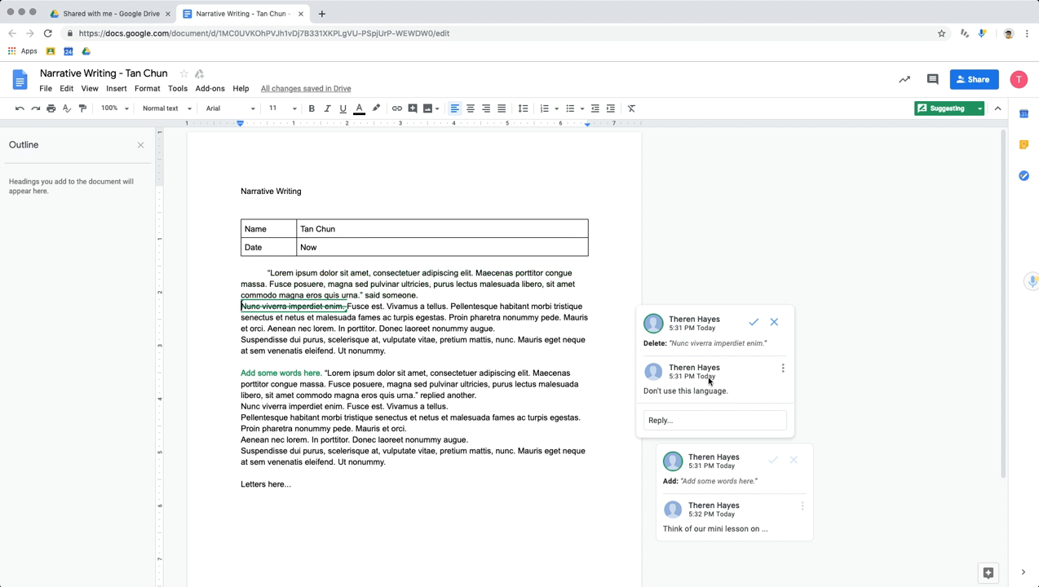
click(773, 323)
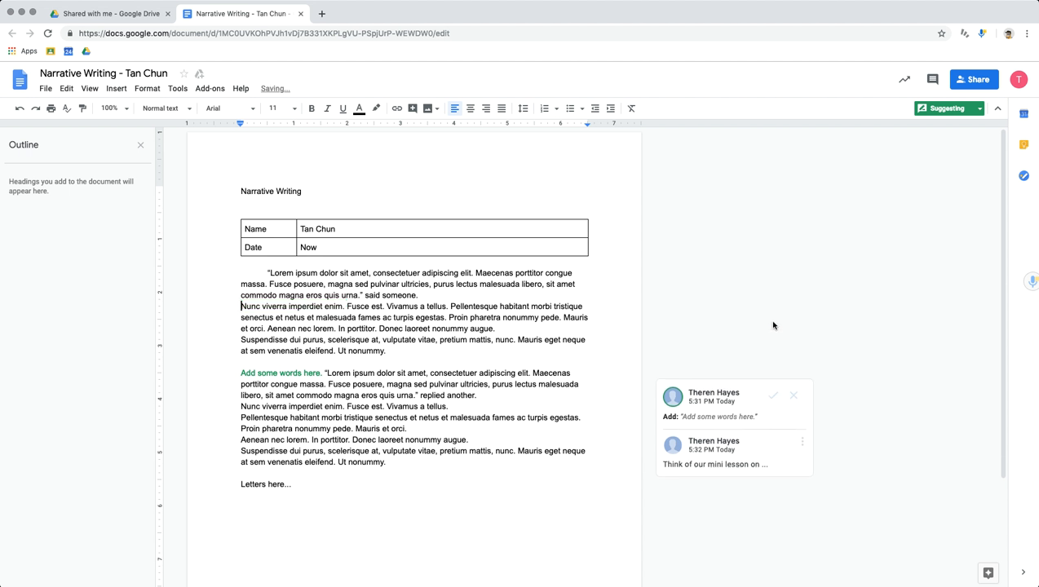
Draft the reply "I need help. please share what you mean." on the added-words suggestion without posting it.
click(731, 449)
click(693, 488)
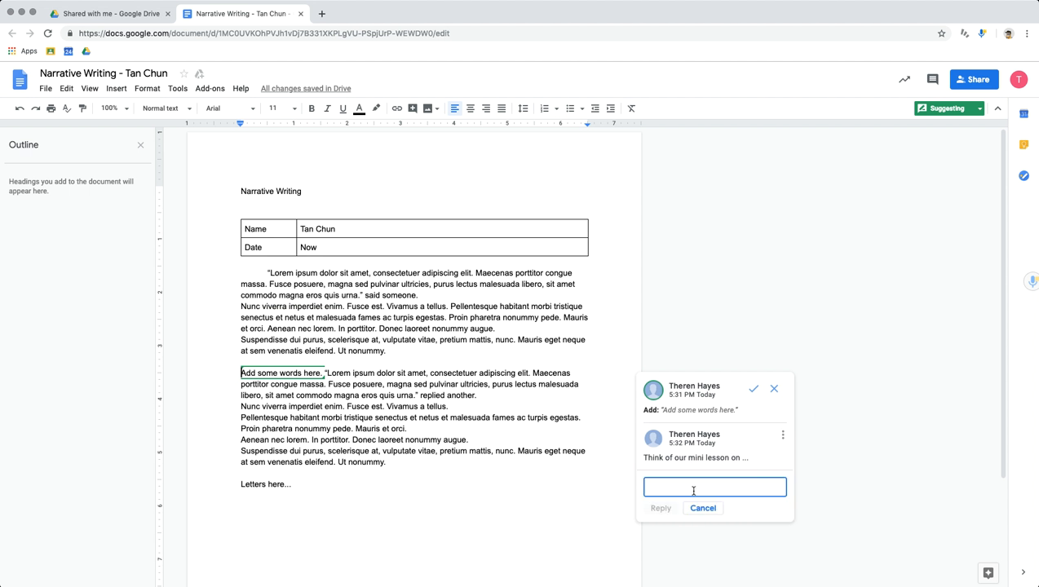
text(I need help?)
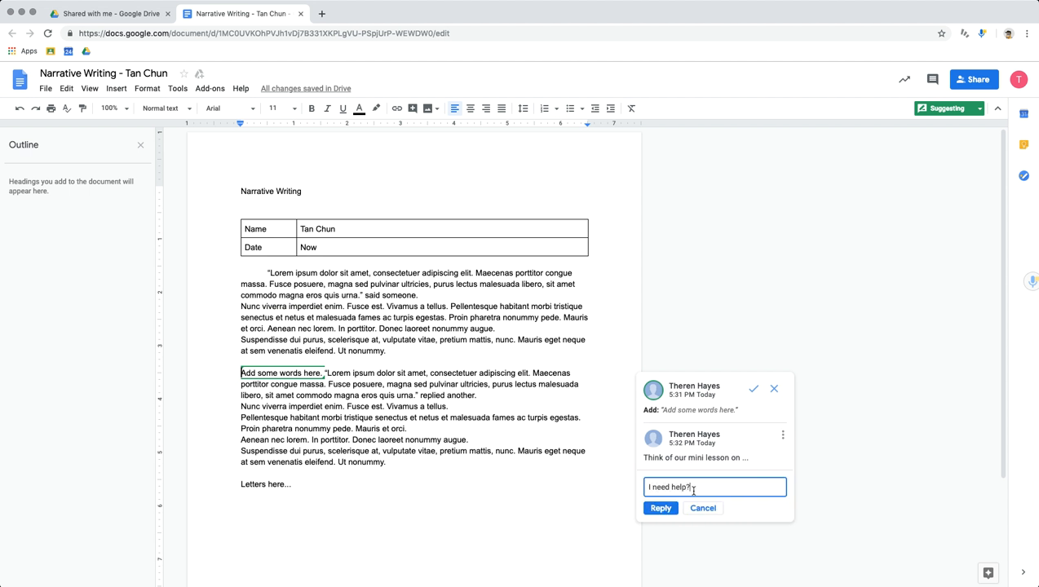
key(BackSpace)
text(. pleasee)
key(BackSpace)
text(share what you mean?)
key(BackSpace)
text(.)
click(791, 320)
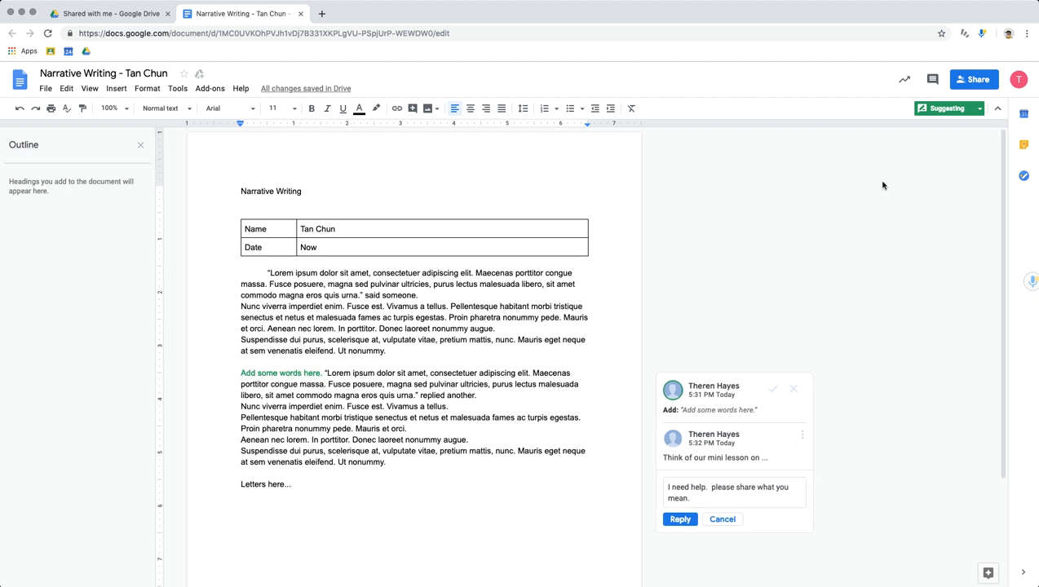
Stay in Suggesting mode, undo the deletion's rejection and the indent's acceptance, and select the indent suggestion.
click(945, 109)
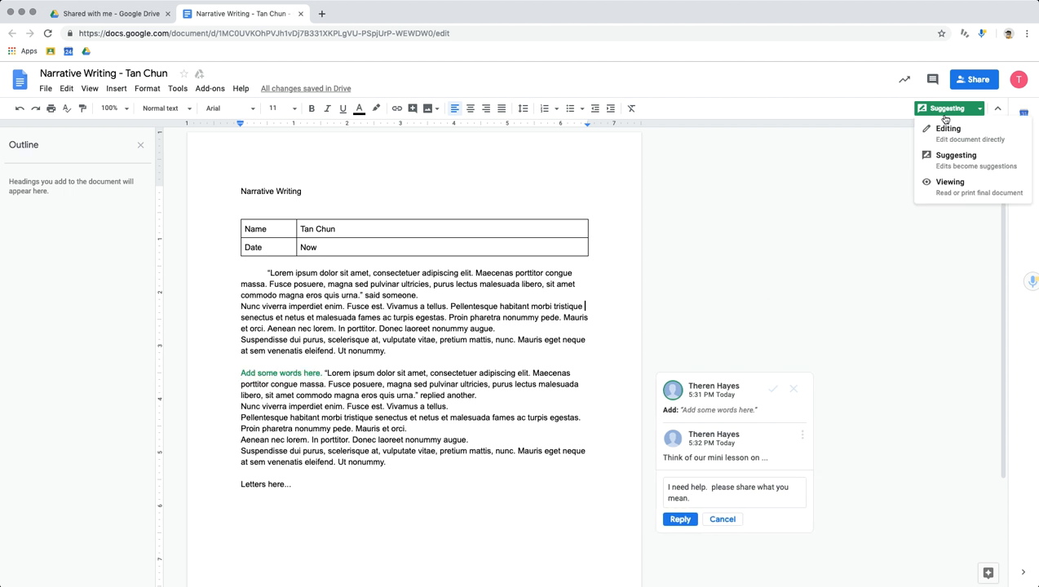
click(952, 160)
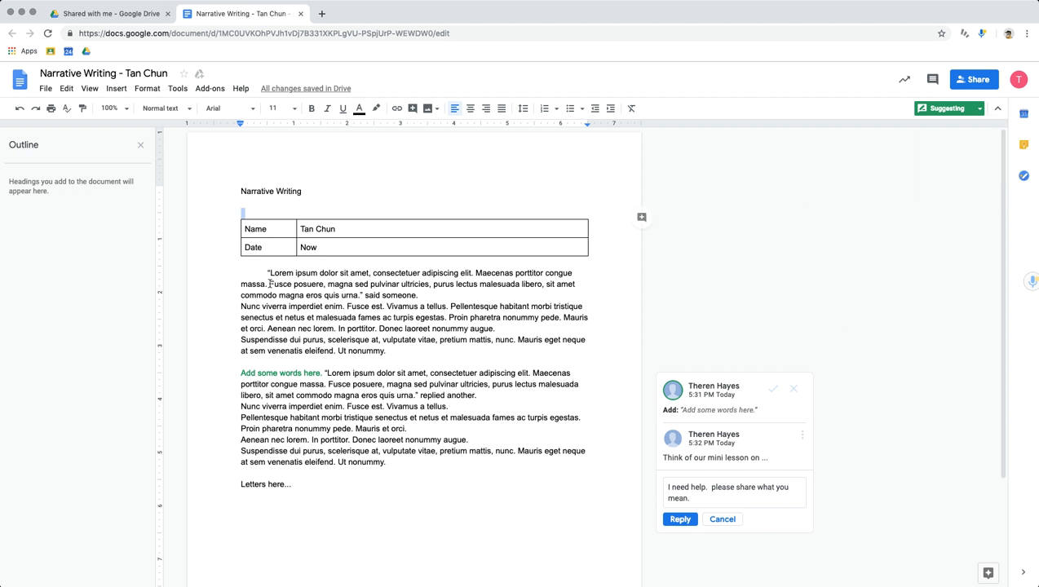
key(super+z)
key(super+z)
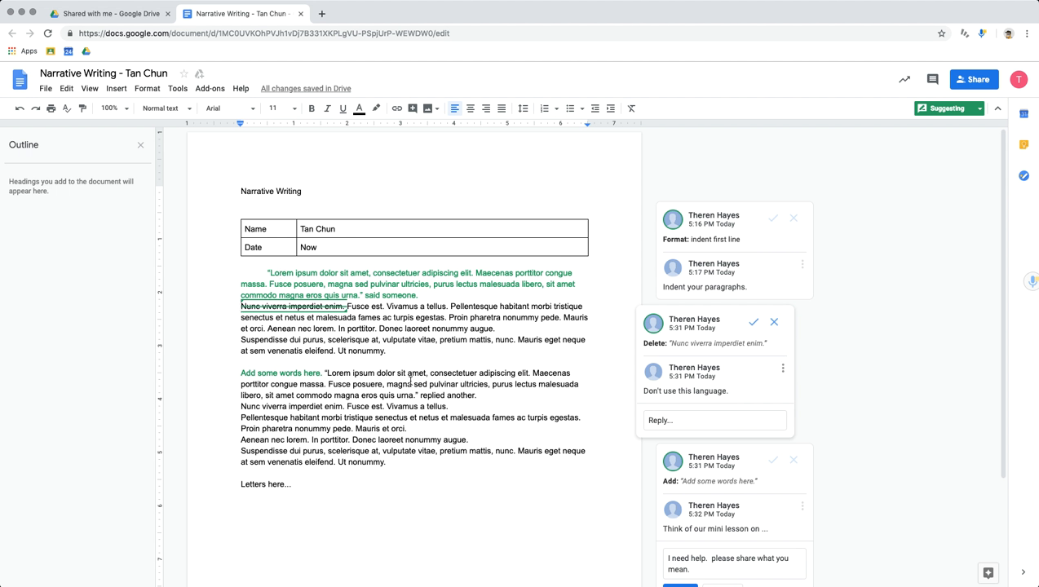
click(720, 280)
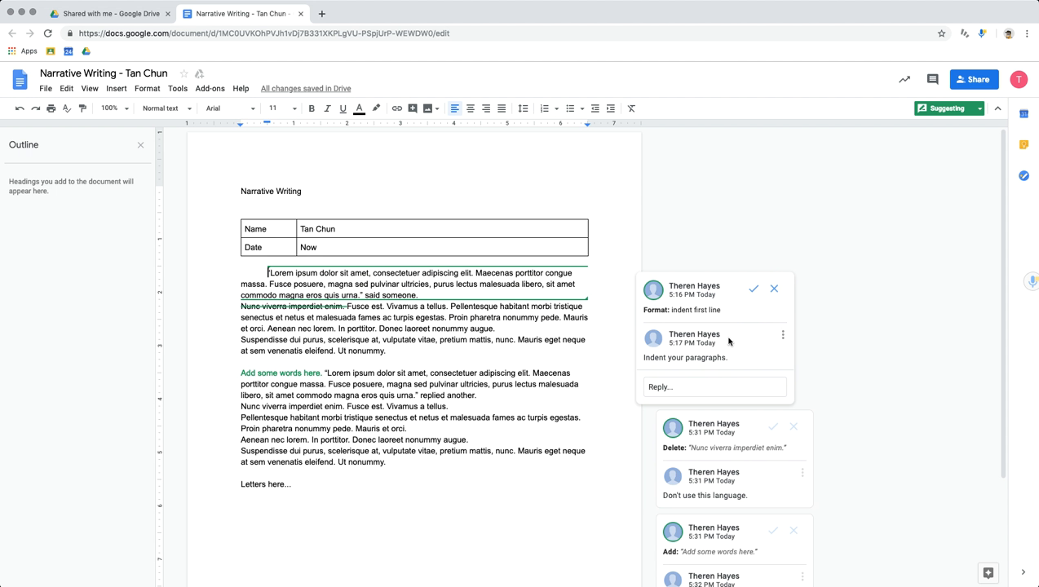